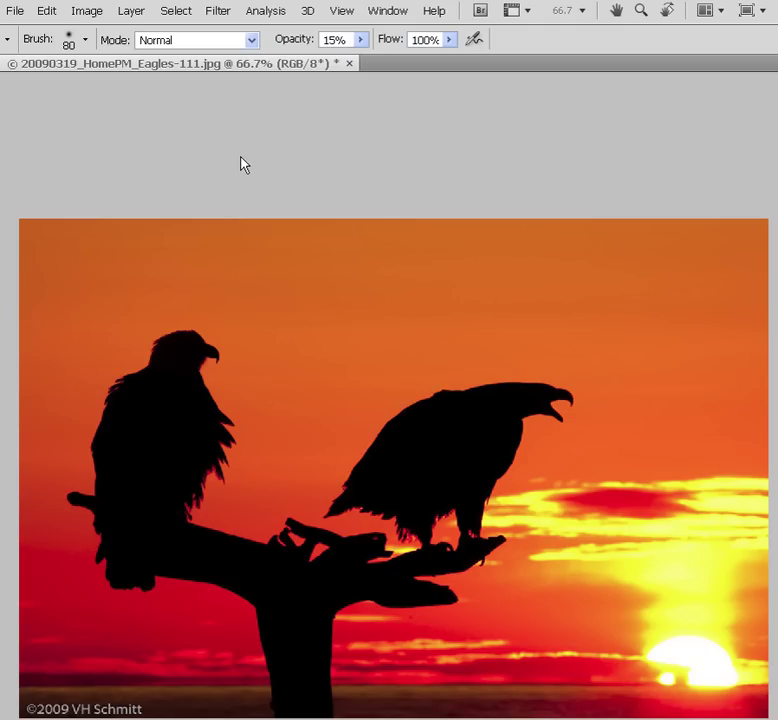
- Export the eagle image to the iPF5100 Print Plug-In and move its window so all settings are in view
click(16, 14)
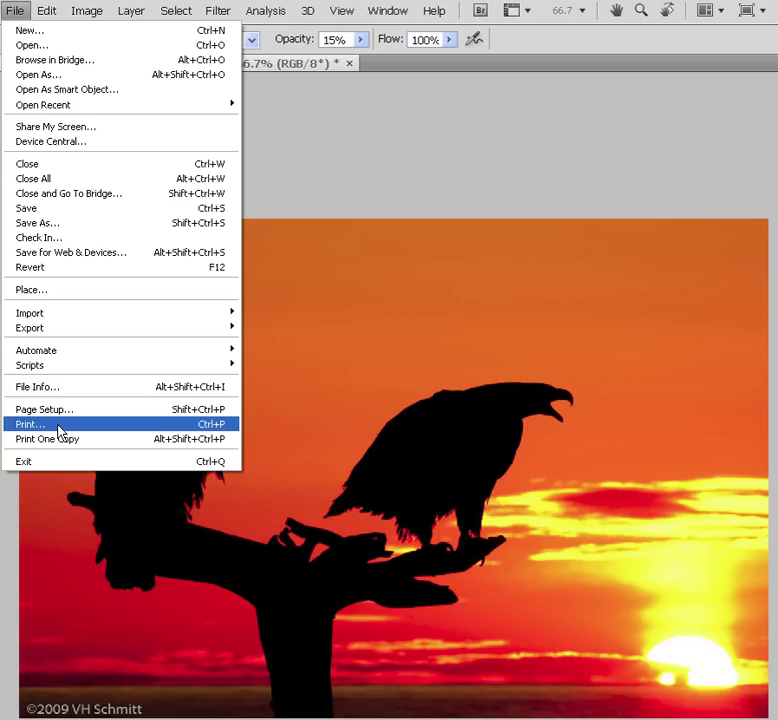
mouse_move(60, 331)
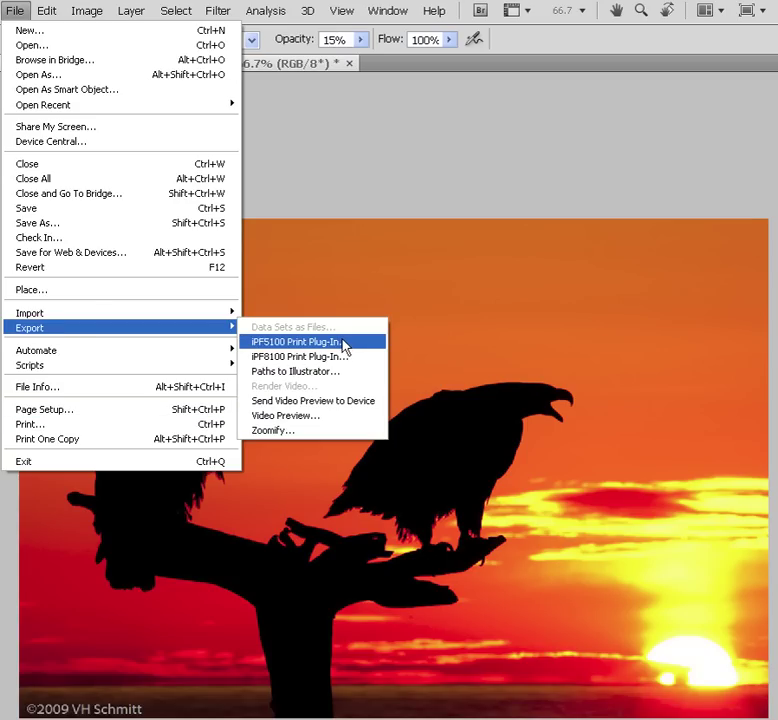
click(330, 343)
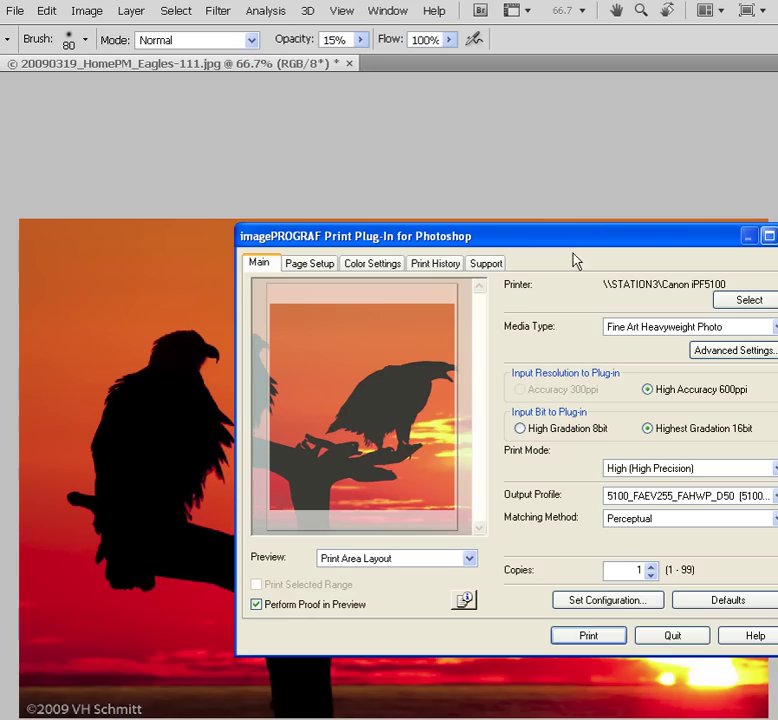
drag(570, 242, 473, 246)
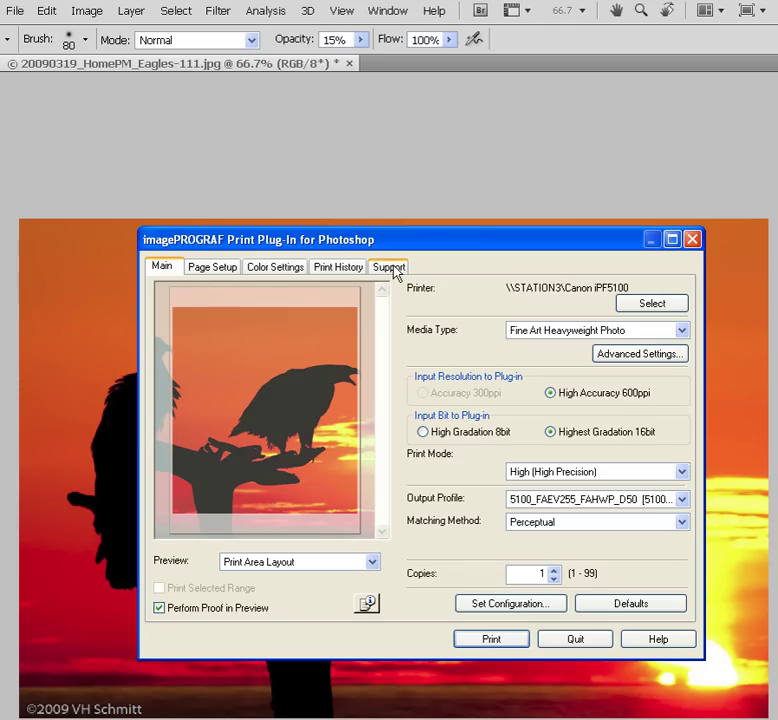
- Look briefly at the page setup settings and choose \\STATION3\Canon iPF5100 as the printer
click(200, 272)
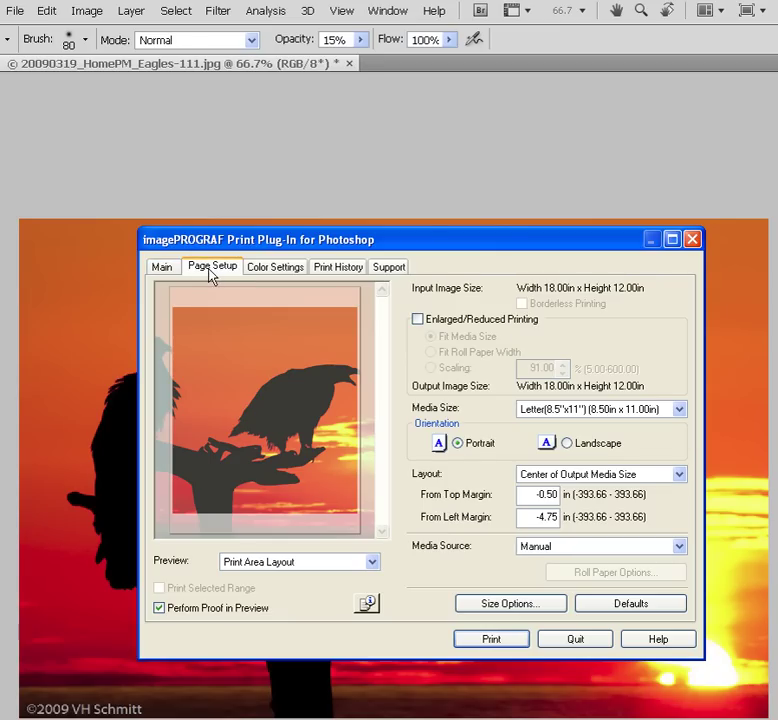
click(168, 271)
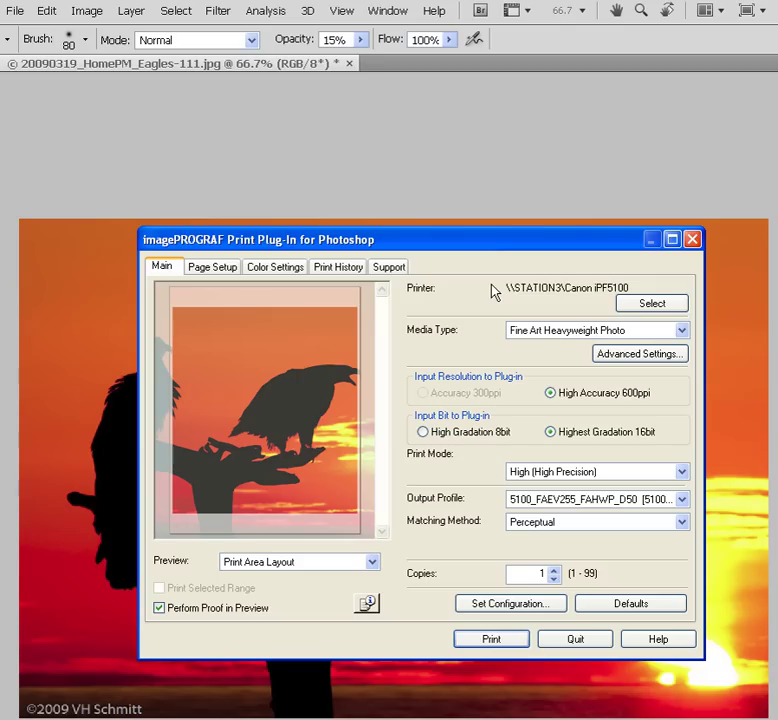
click(636, 305)
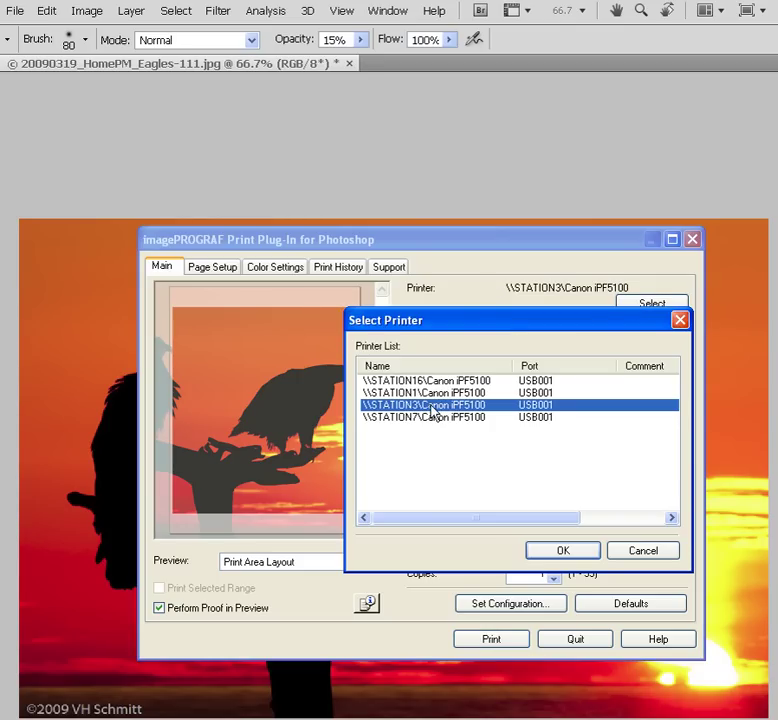
click(573, 553)
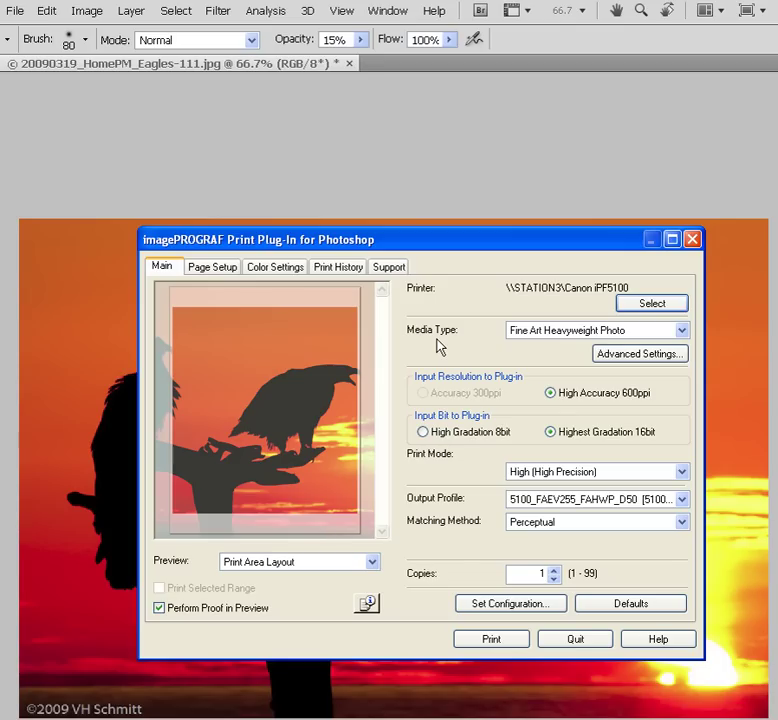
- Look through the available media types, from Plain Paper down to Special 10
click(682, 331)
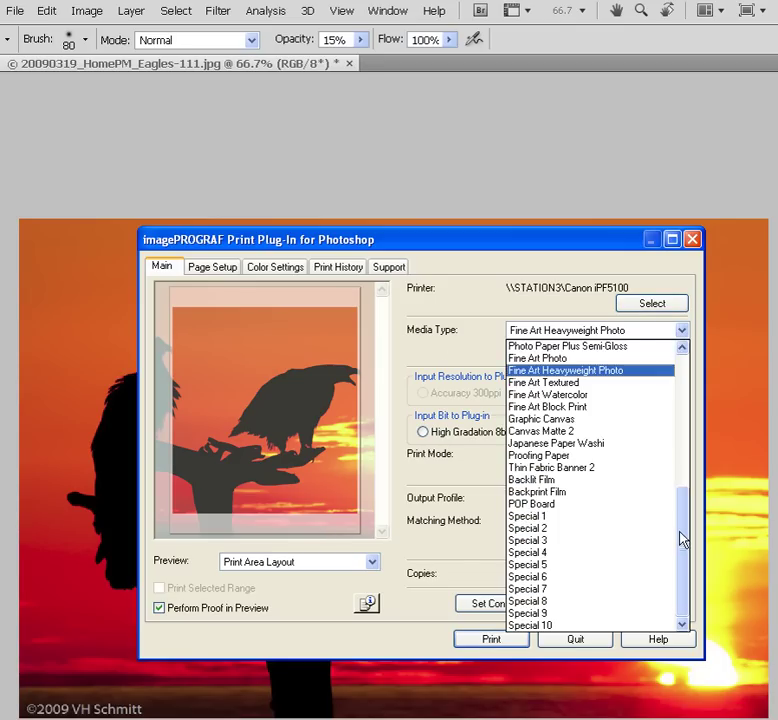
scroll(685, 495, up, 7)
drag(683, 428, 681, 405)
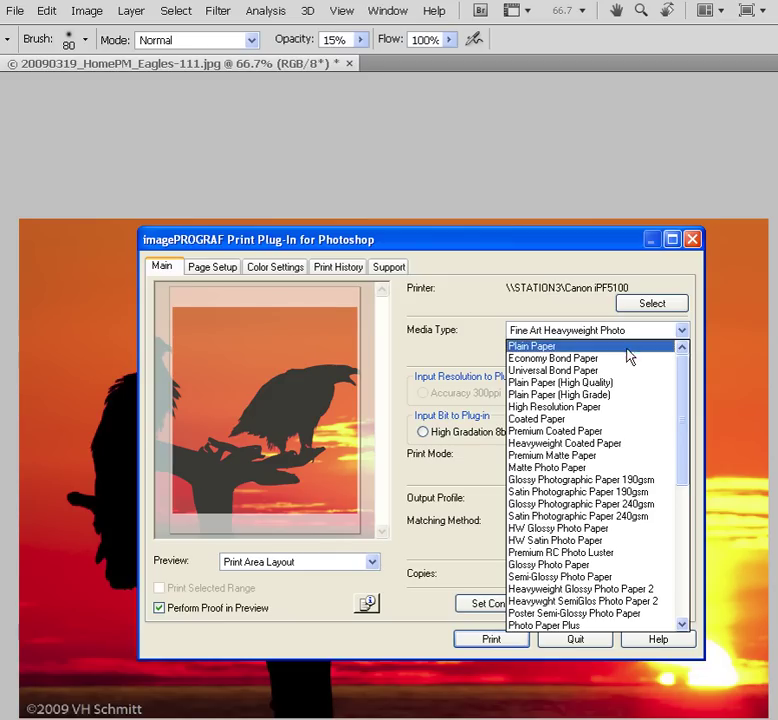
drag(688, 370, 637, 590)
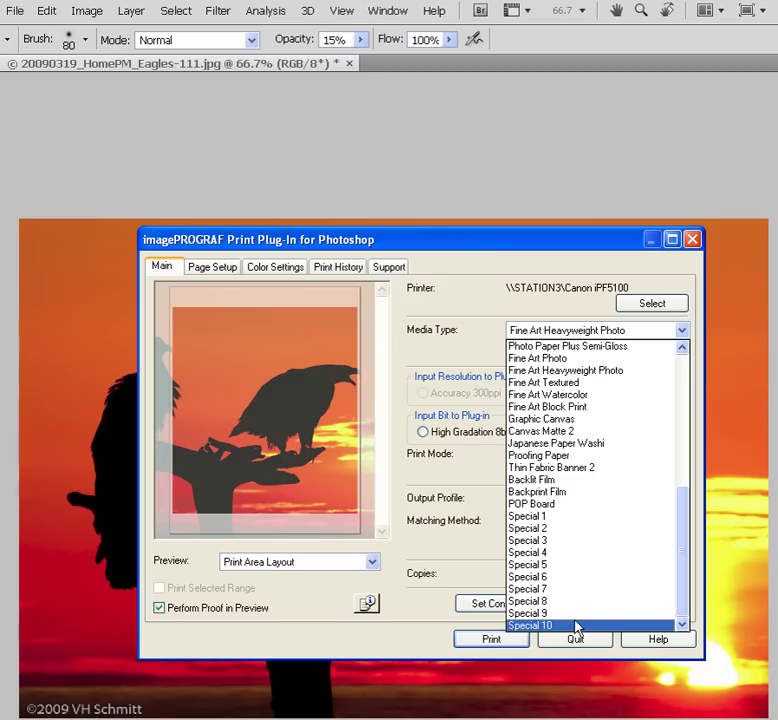
drag(683, 597, 681, 521)
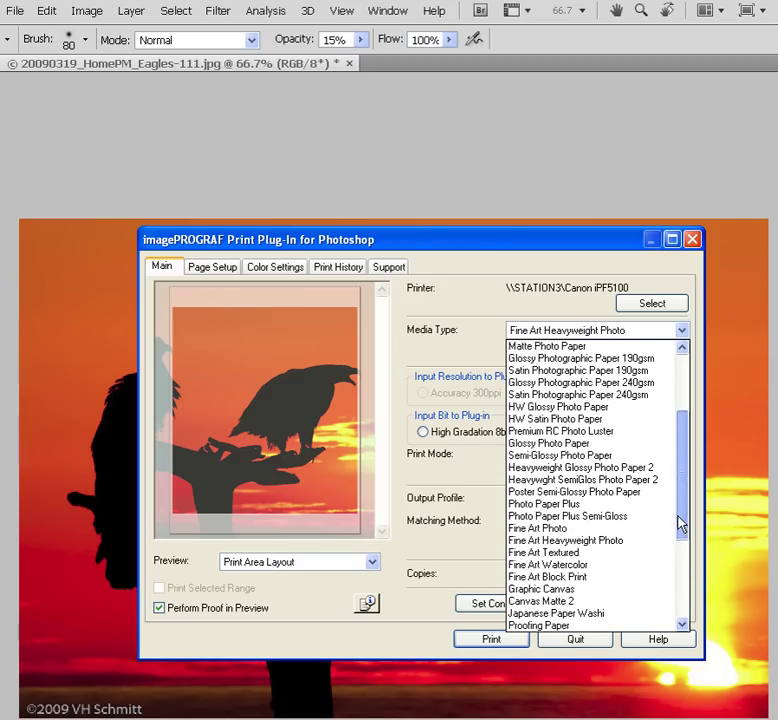
click(507, 313)
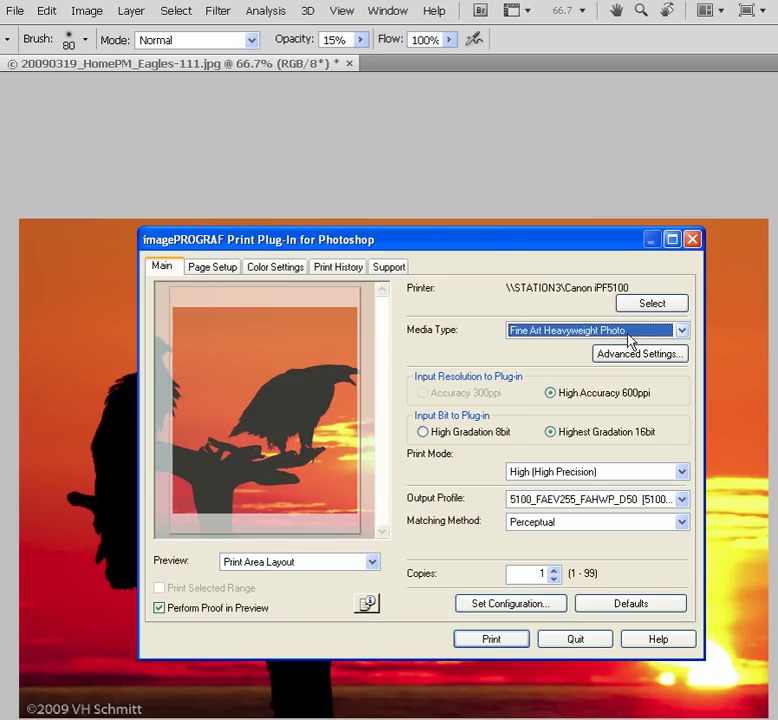
- Set the output profile to 5100_PBPS260_S5_D50 and the media type to Special 5
click(684, 500)
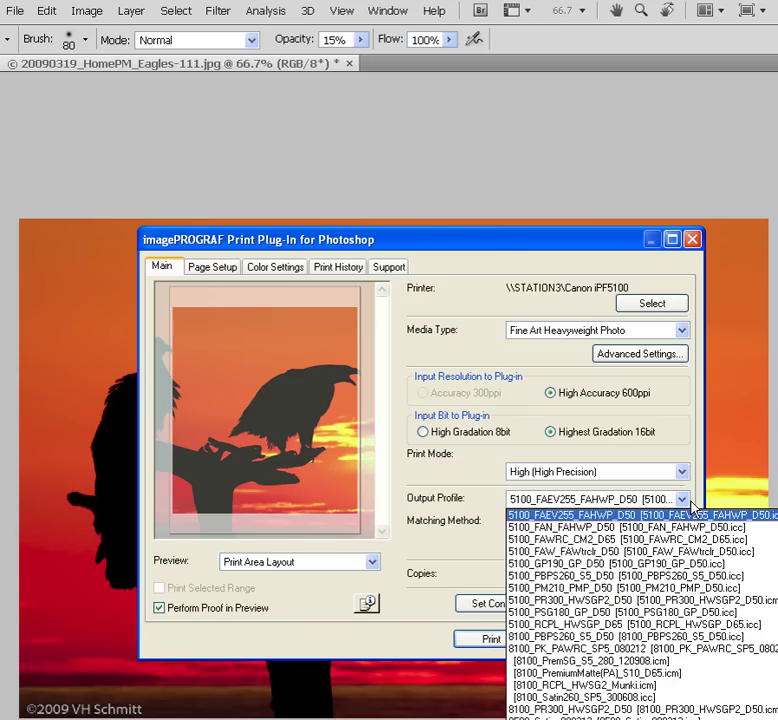
click(603, 577)
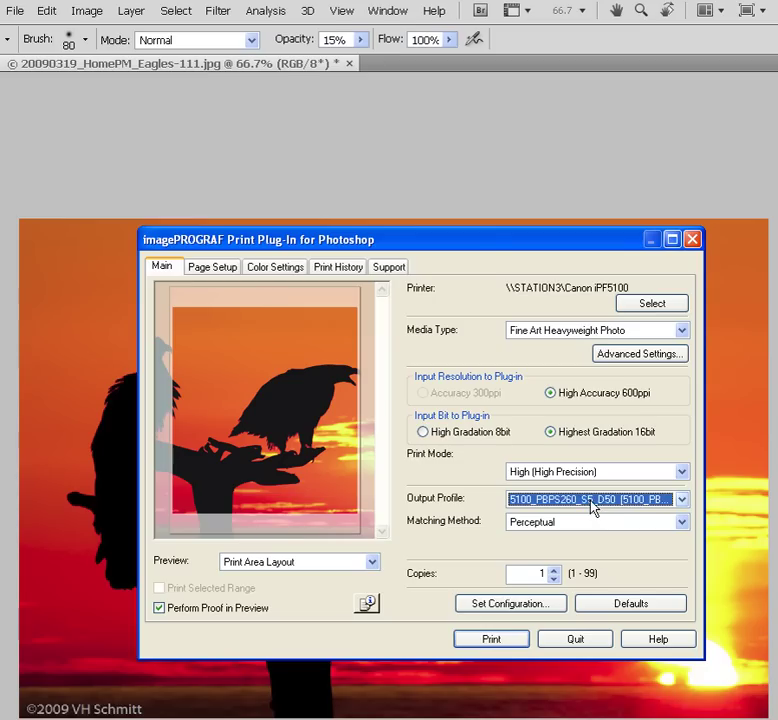
click(681, 332)
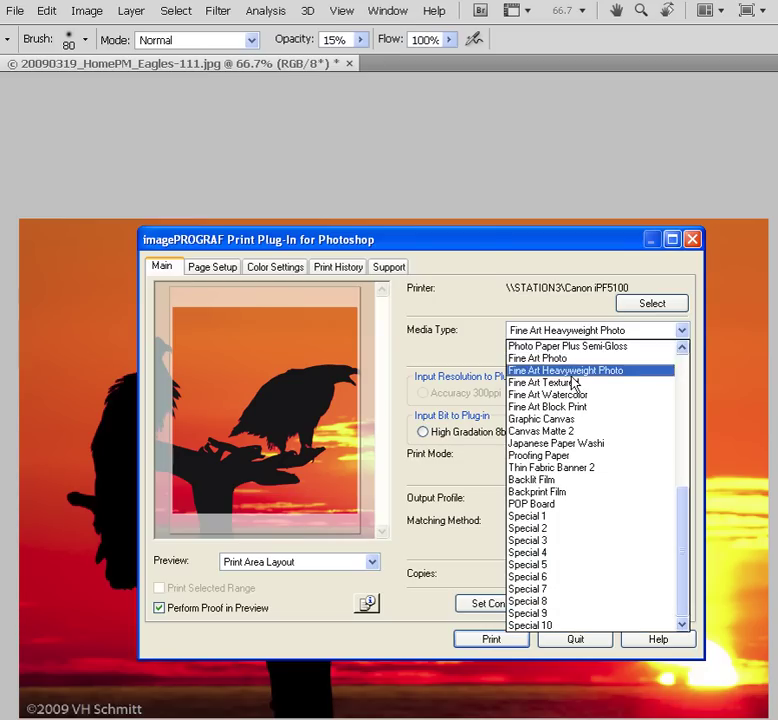
click(556, 565)
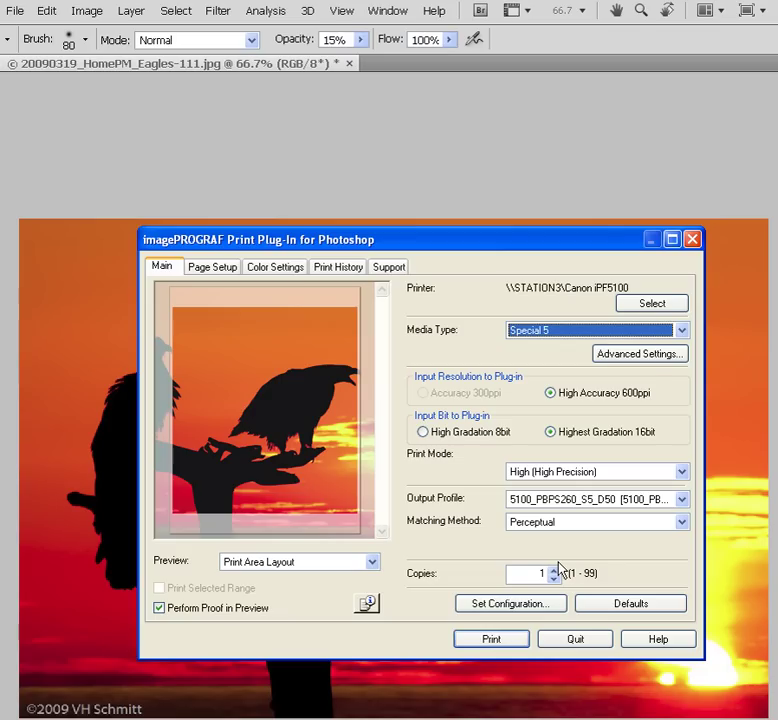
click(682, 331)
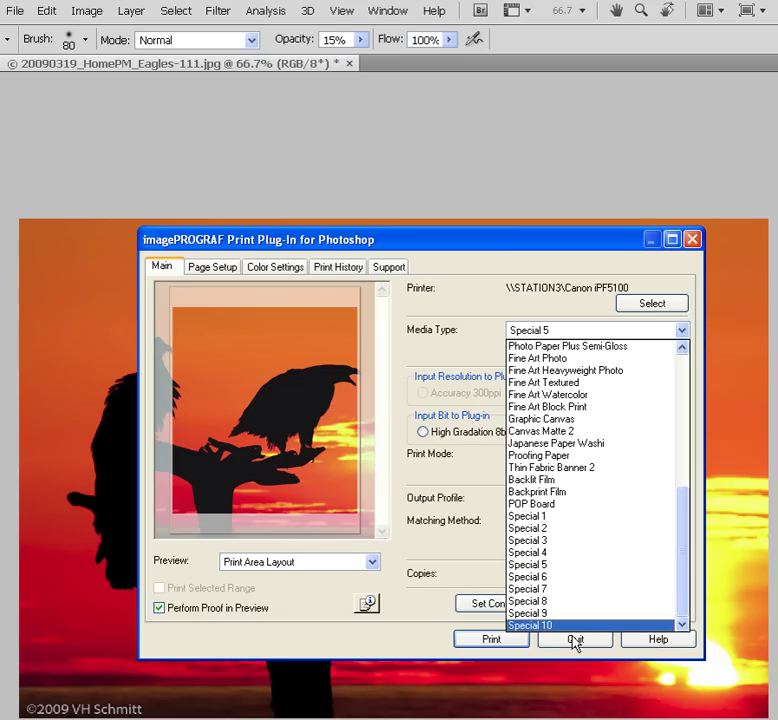
click(563, 566)
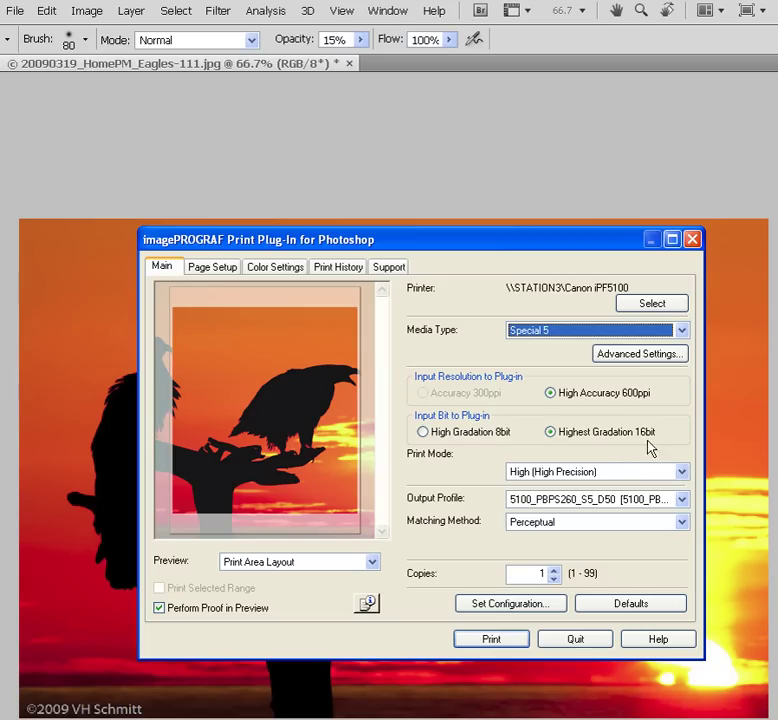
- Choose High (High Precision) as the print mode and Perceptual as the matching method
click(683, 474)
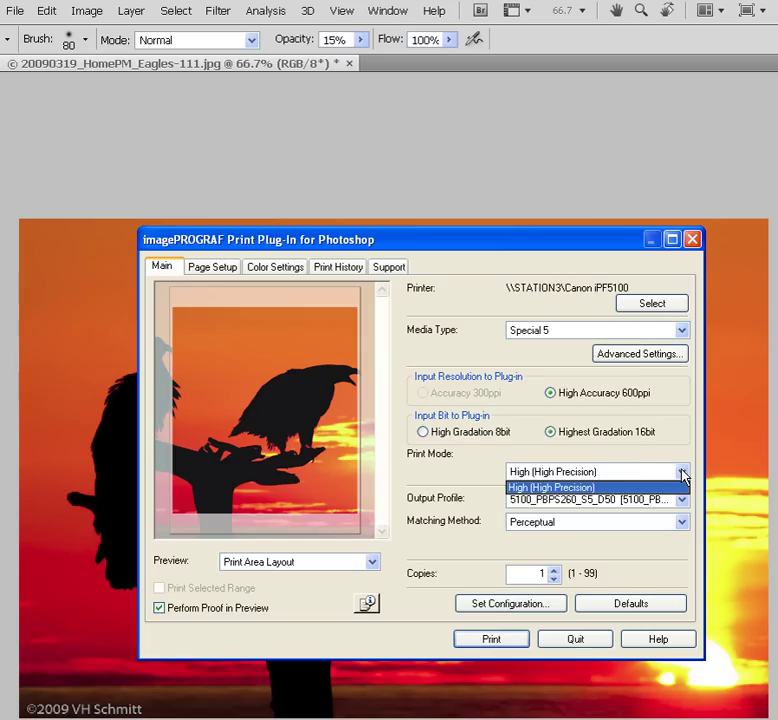
click(617, 490)
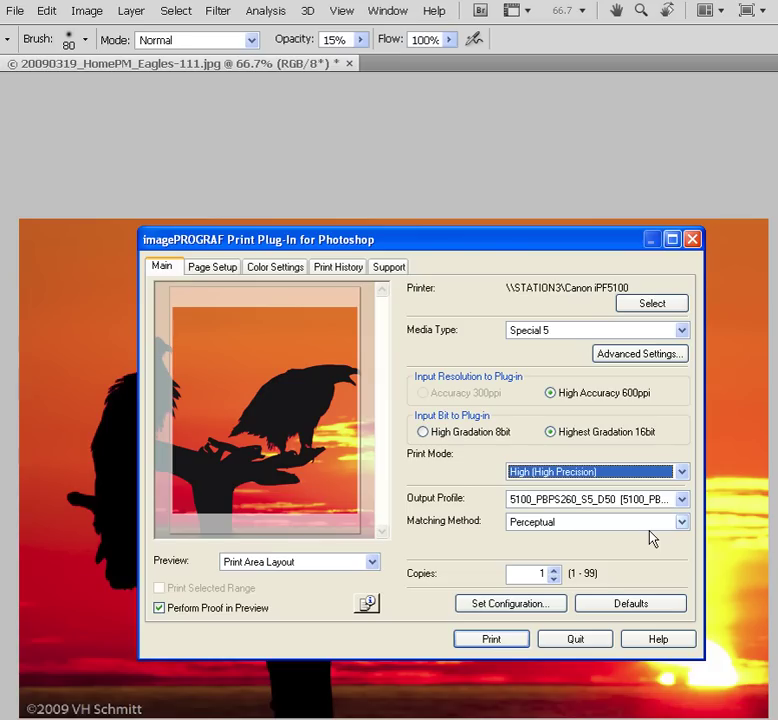
click(682, 522)
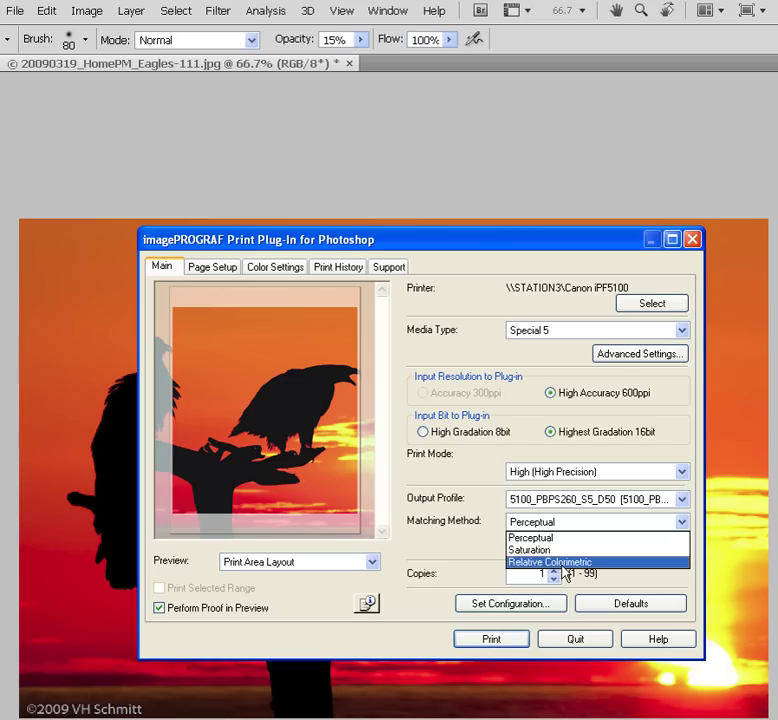
click(539, 538)
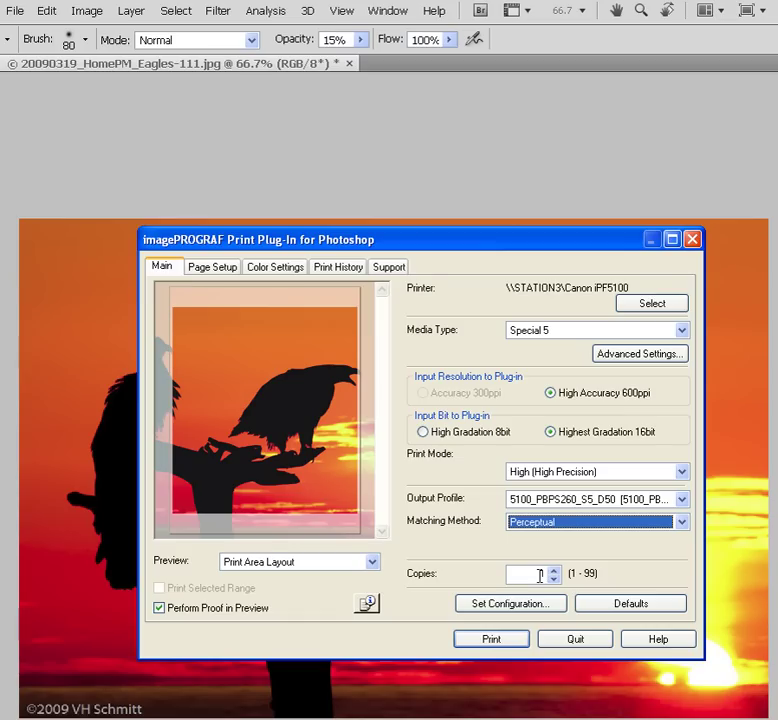
- Set the page's media size to 13"x19" (Super B) and its orientation to Landscape
click(211, 268)
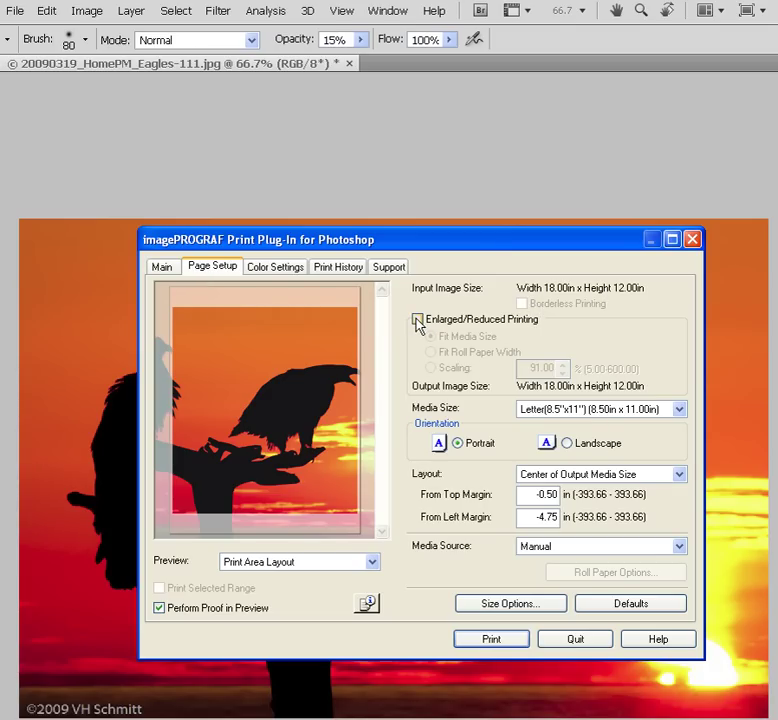
click(679, 410)
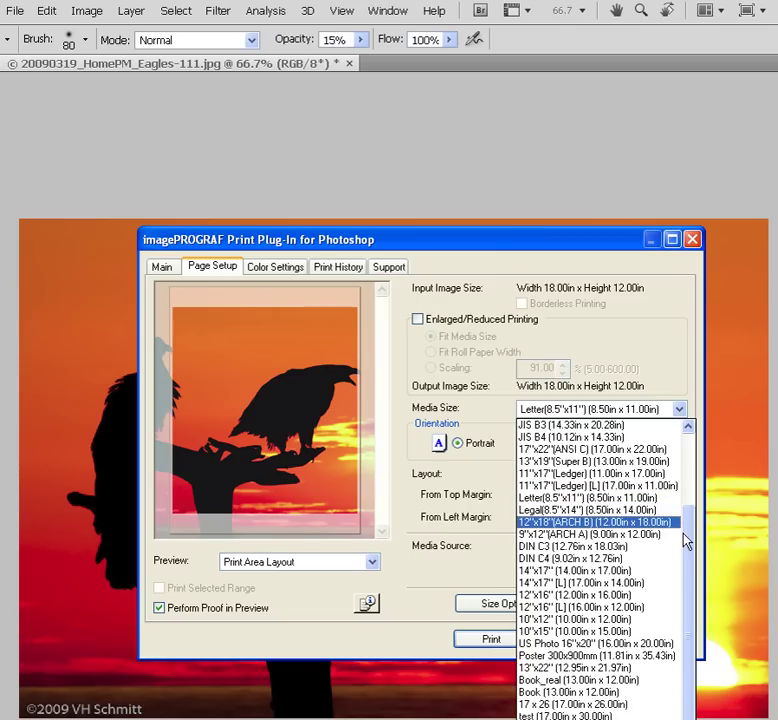
drag(695, 544, 696, 533)
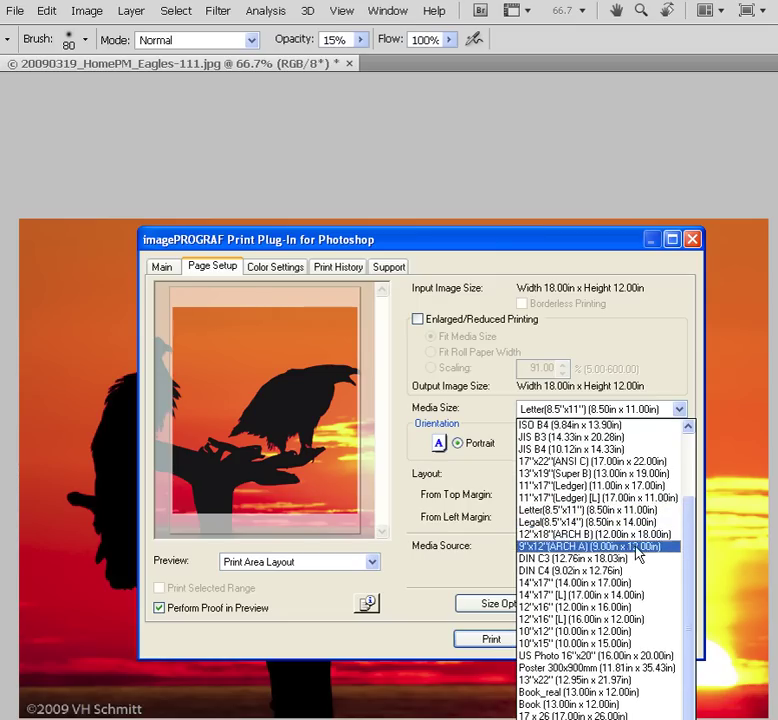
click(604, 474)
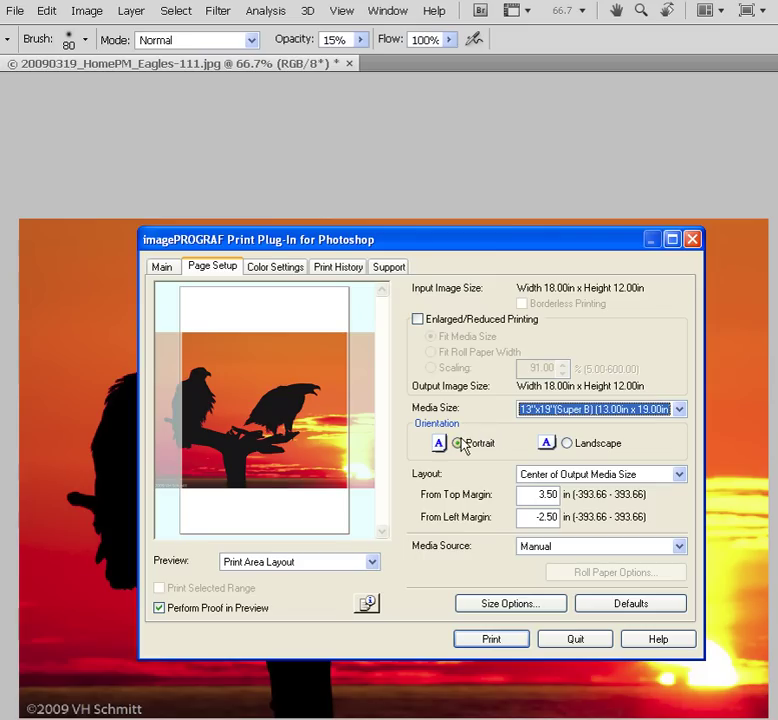
click(567, 444)
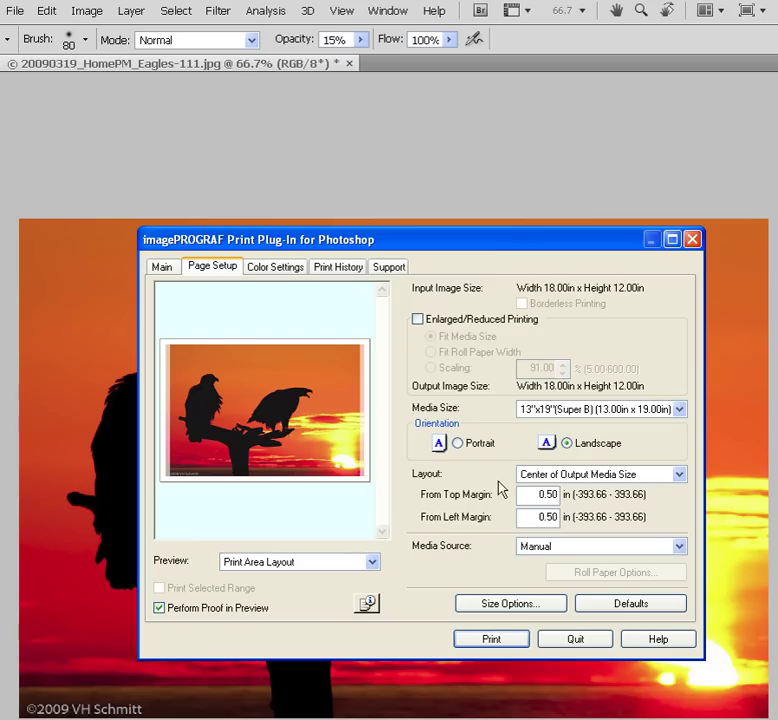
- Choose Center of Output Media Size as the page layout and Cassette as the media source
click(679, 474)
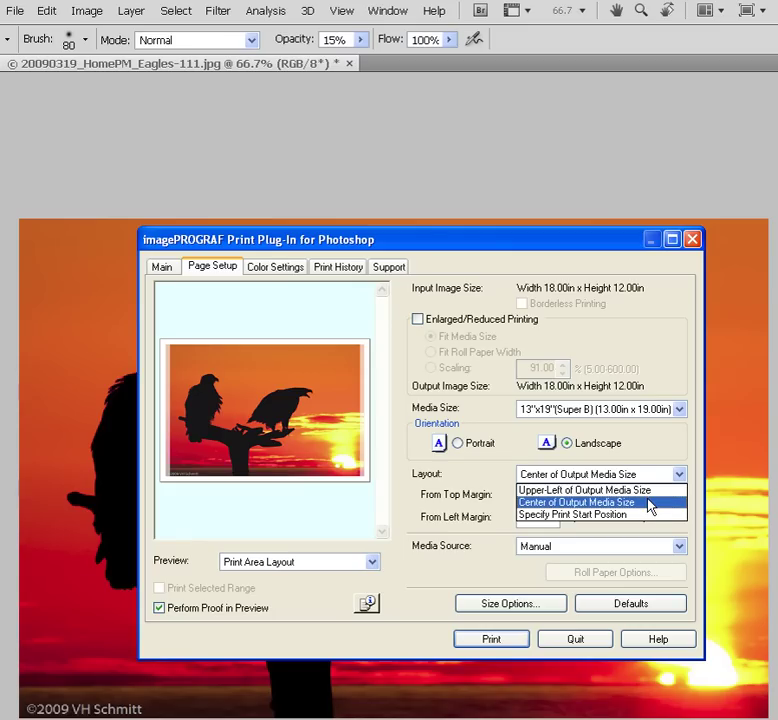
click(646, 505)
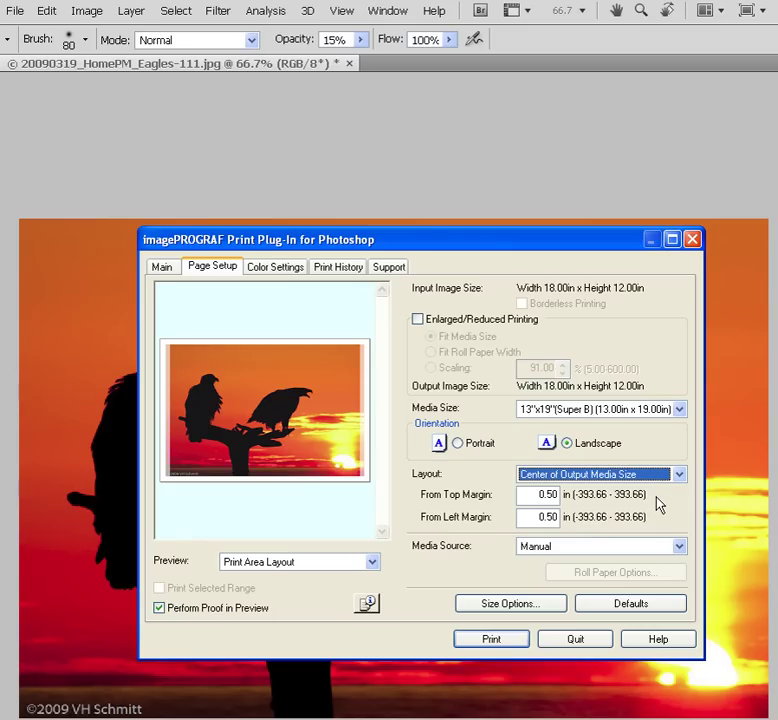
click(678, 547)
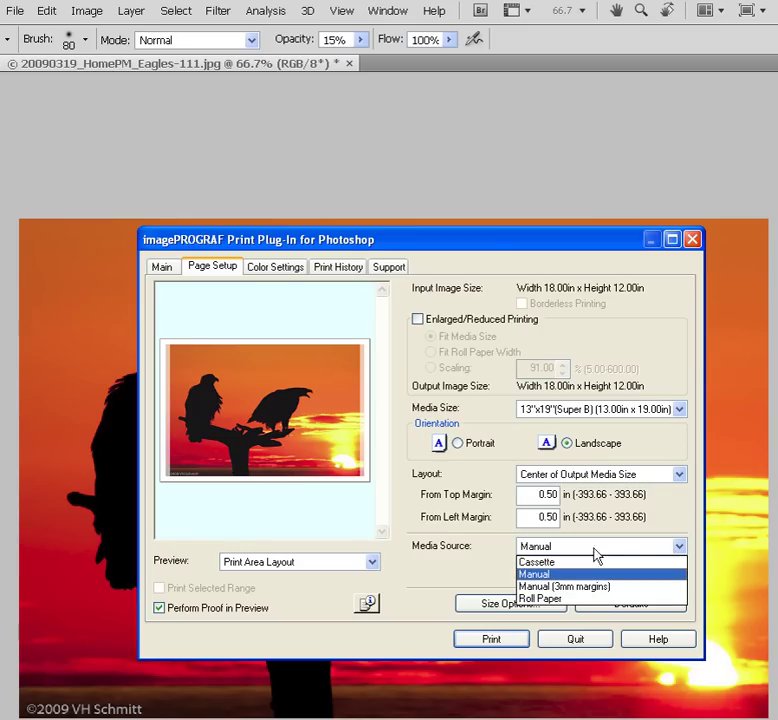
click(566, 564)
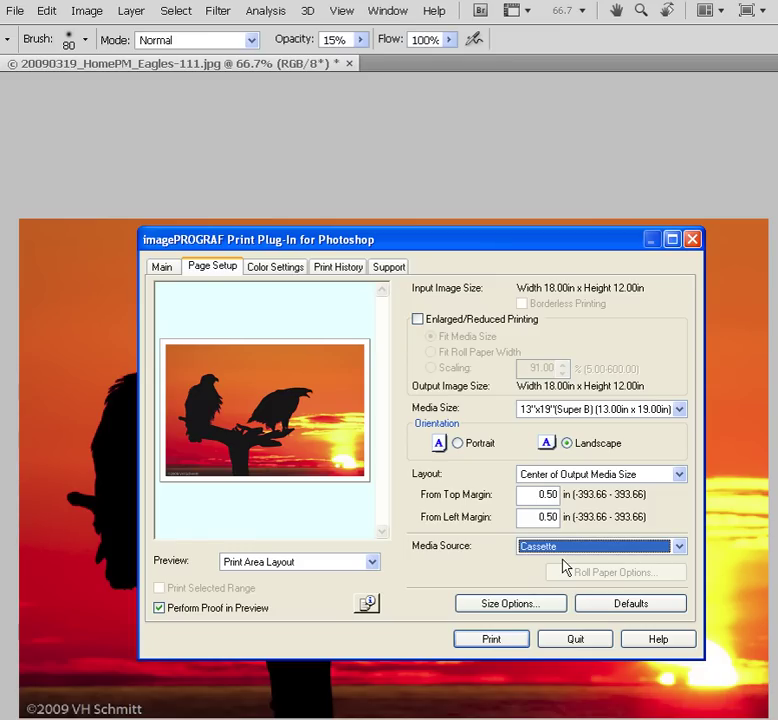
click(679, 548)
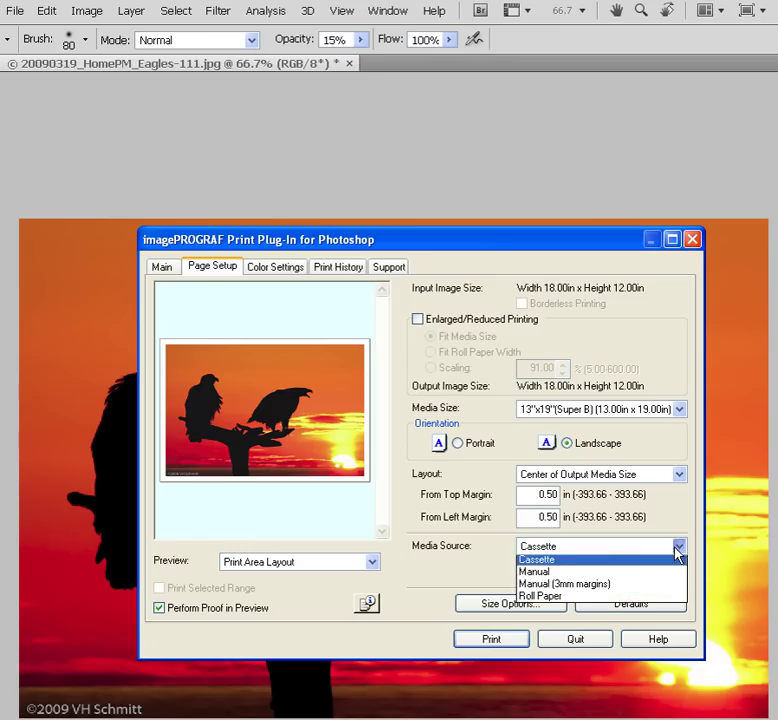
click(580, 565)
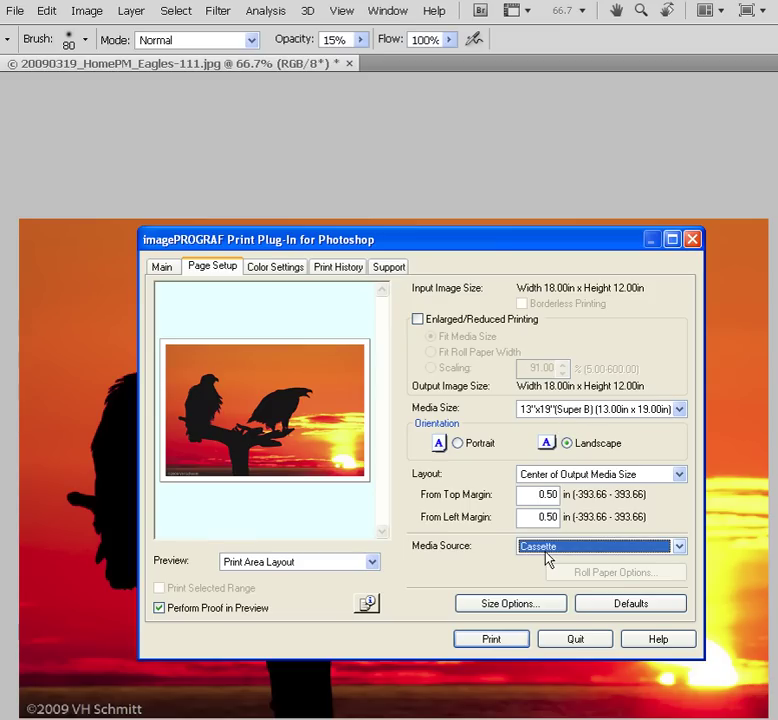
- Return to the main print settings, start printing the image, and cancel the print job
click(166, 270)
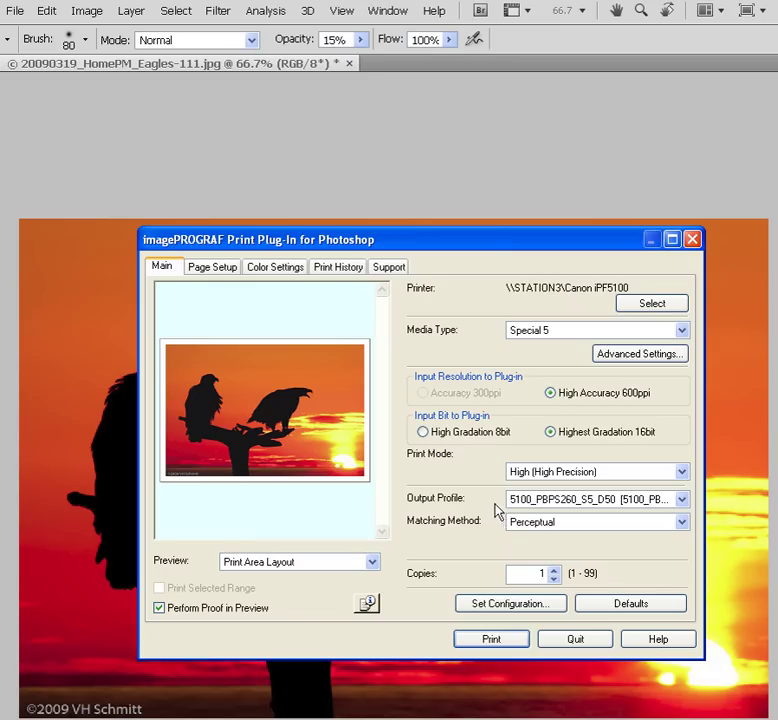
click(490, 641)
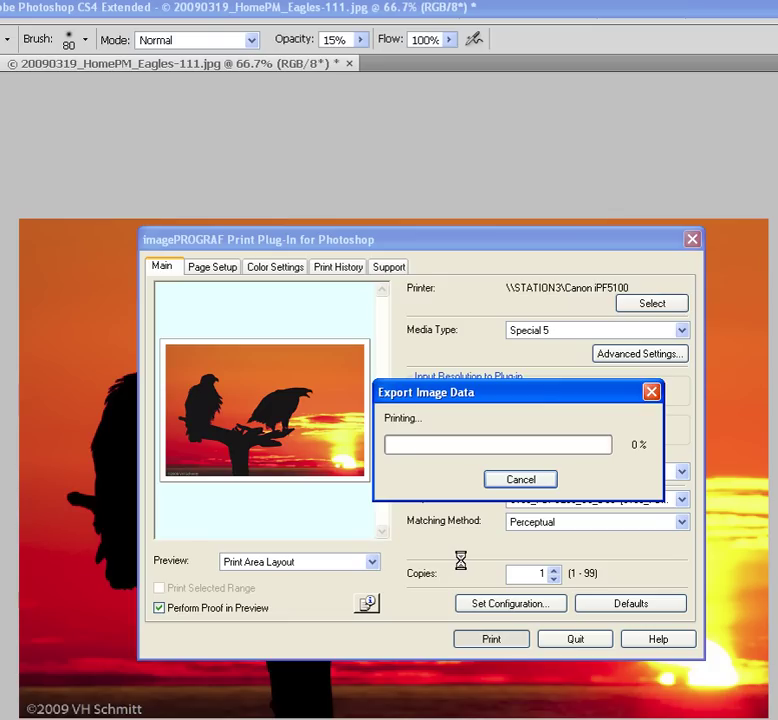
click(512, 485)
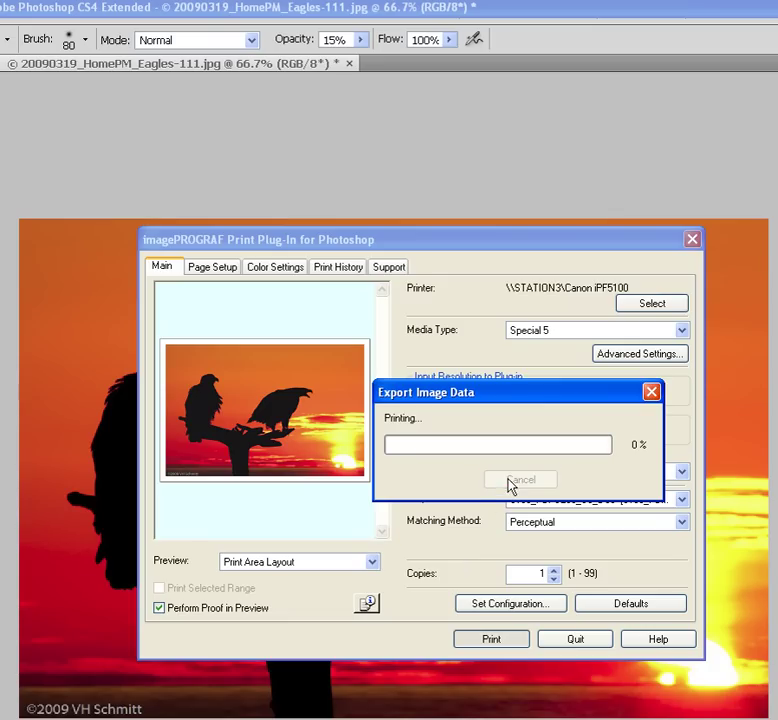